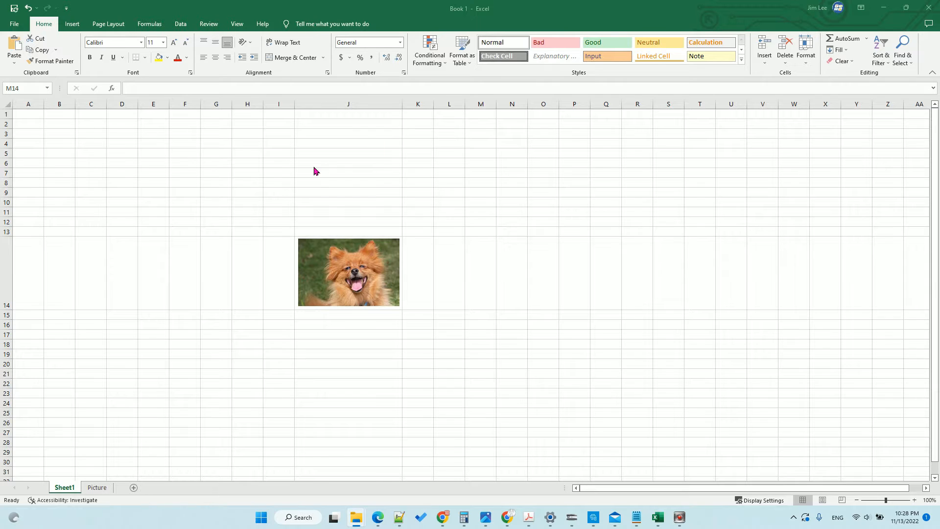
# Step: Enter "here is the link to a website" in cell E3 and autofit column E to the text
pyautogui.click(153, 134)
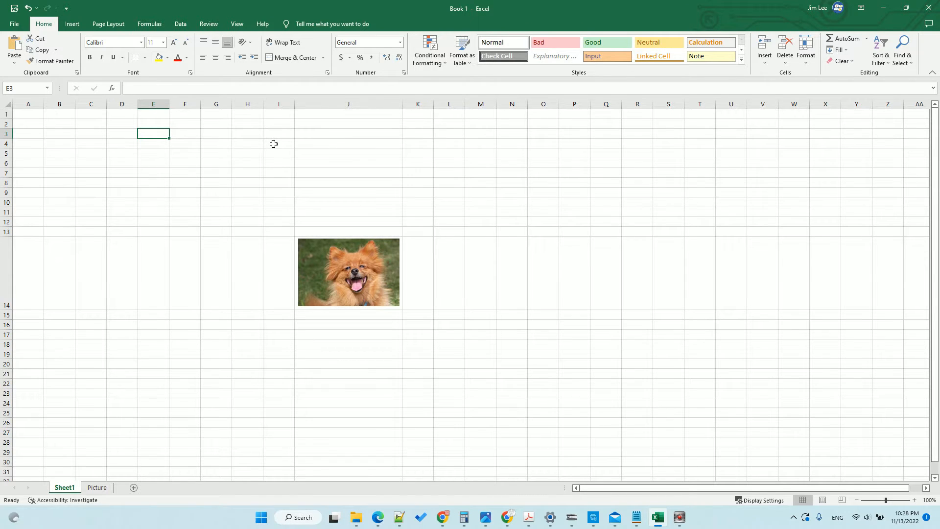
pyautogui.write('here is the link to a website')
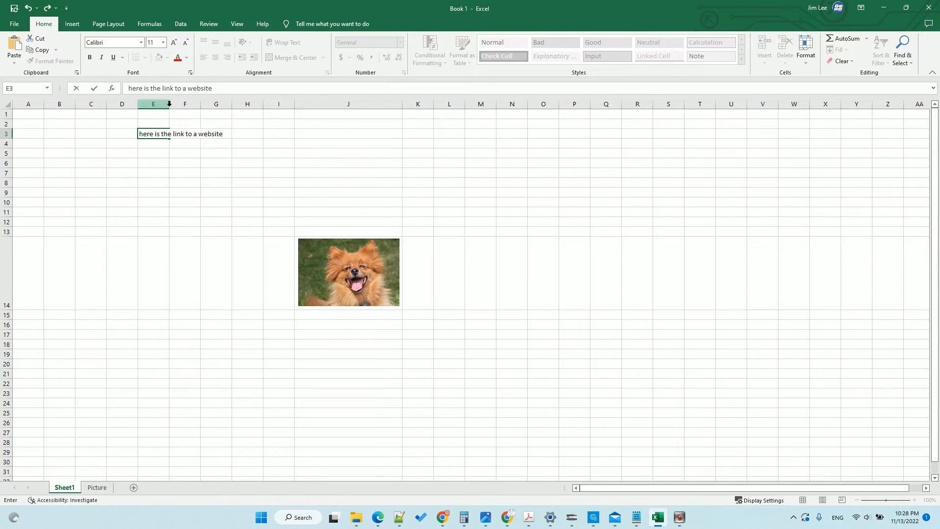
pyautogui.click(165, 105)
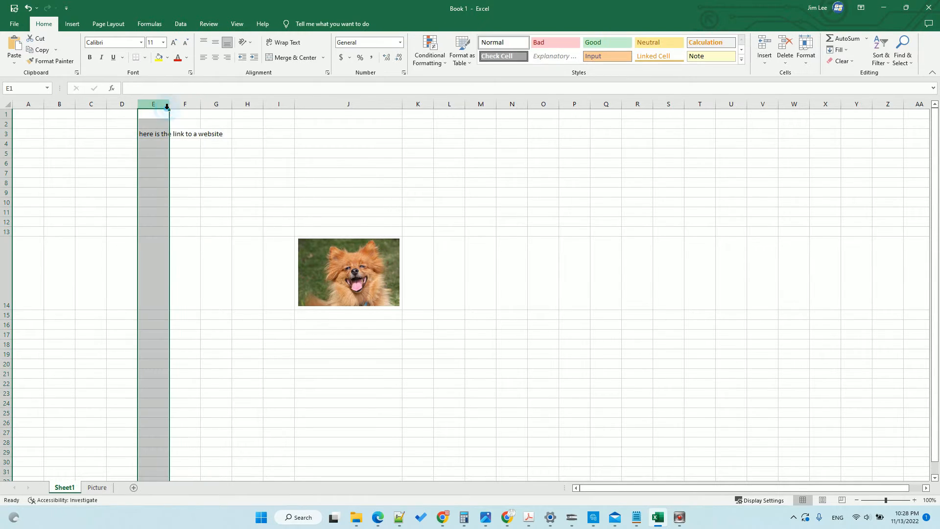
pyautogui.doubleClick(172, 108)
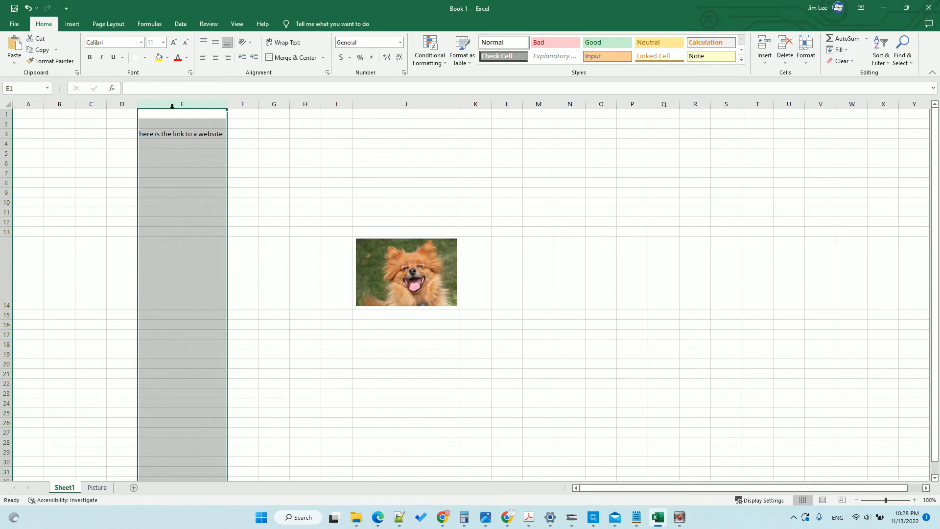
pyautogui.click(188, 132)
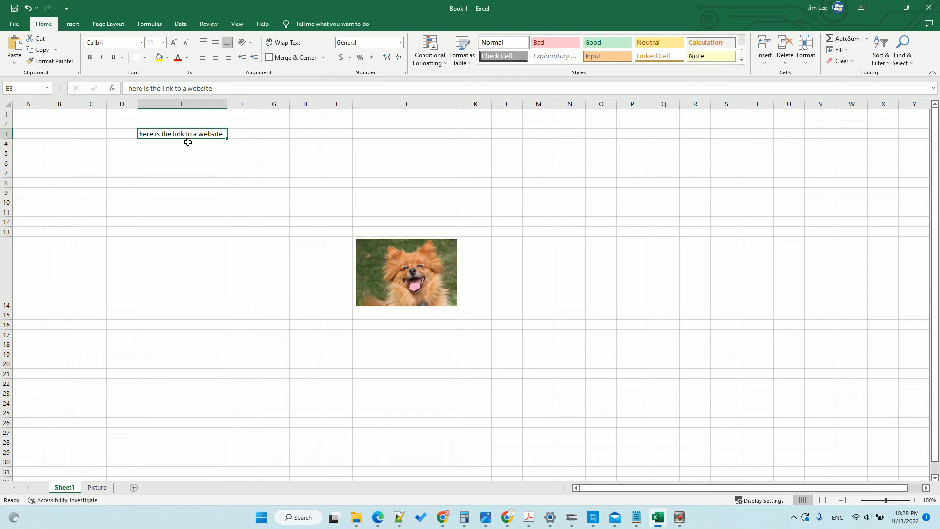
pyautogui.click(72, 25)
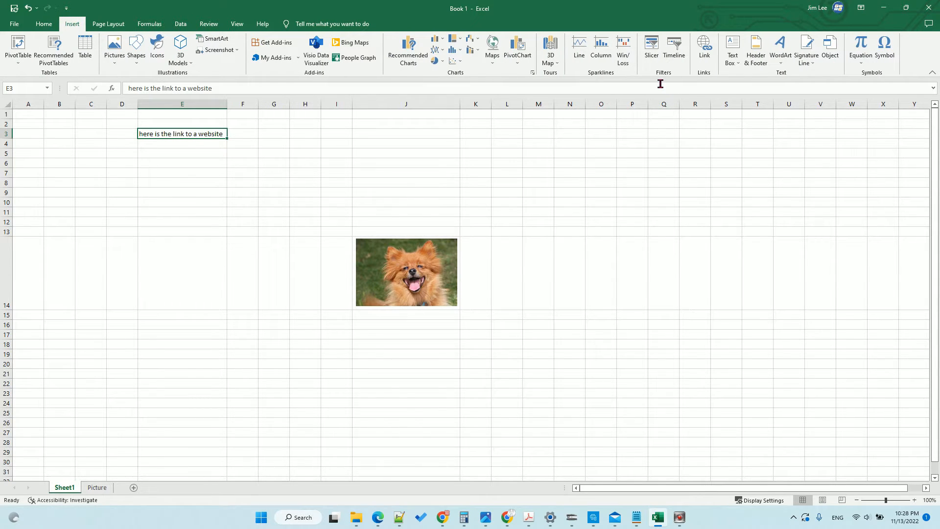
pyautogui.click(706, 56)
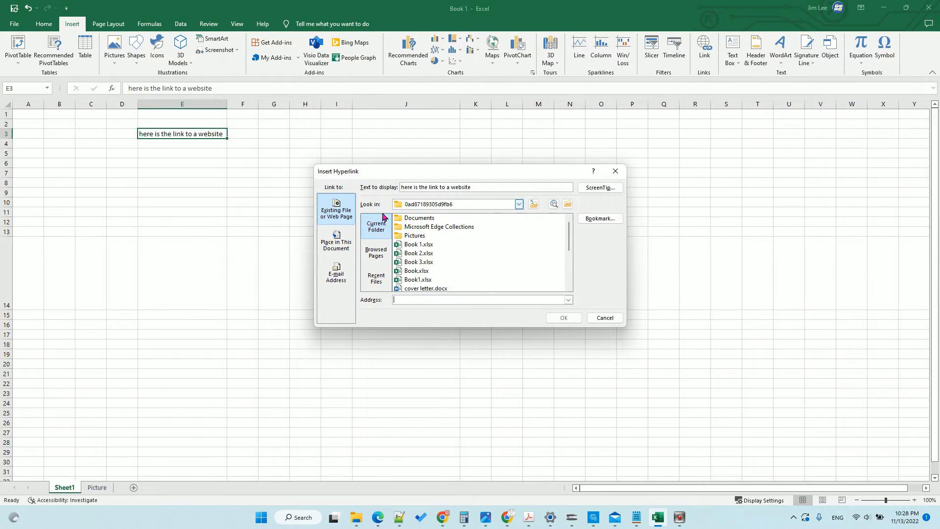
pyautogui.click(337, 216)
pyautogui.click(421, 255)
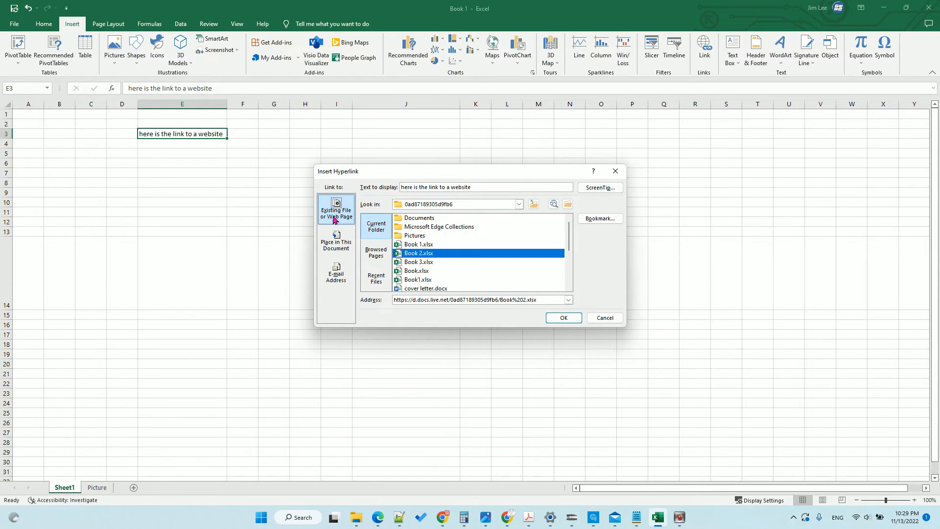
pyautogui.click(539, 298)
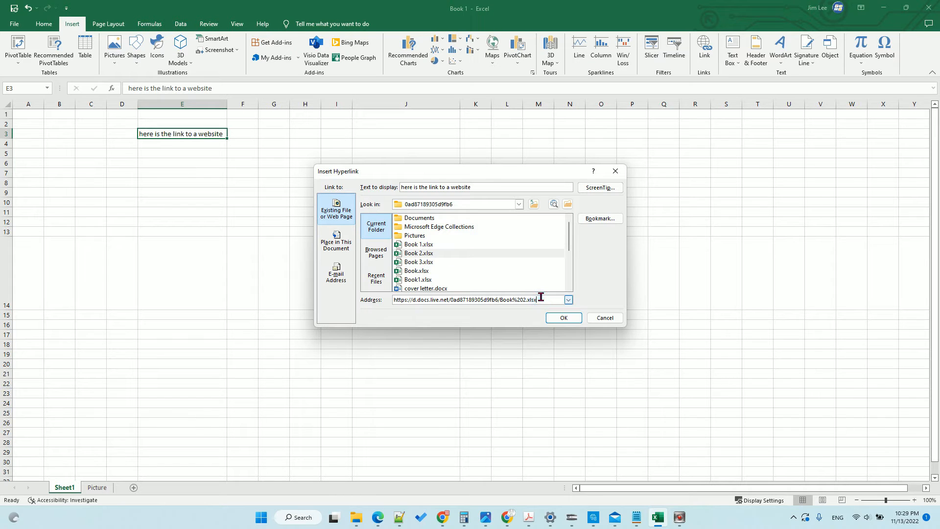
pyautogui.doubleClick(540, 297)
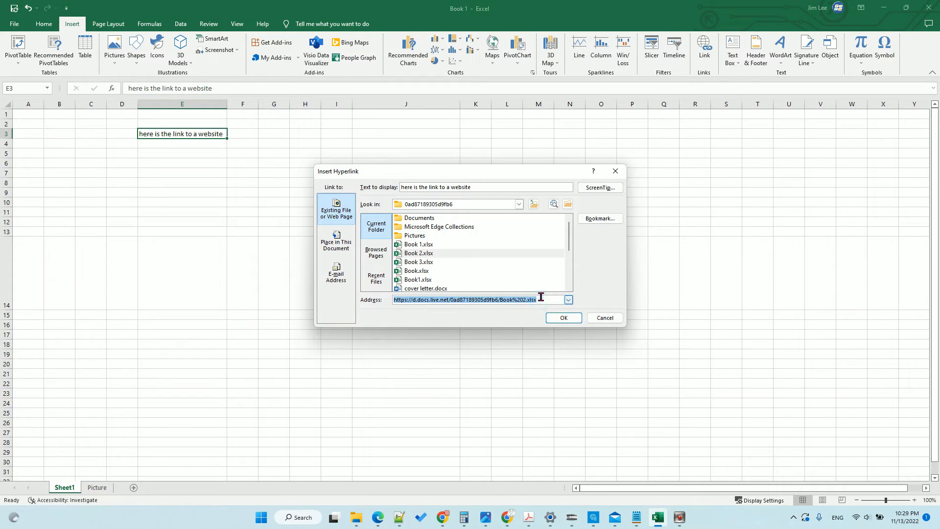
pyautogui.click(414, 299)
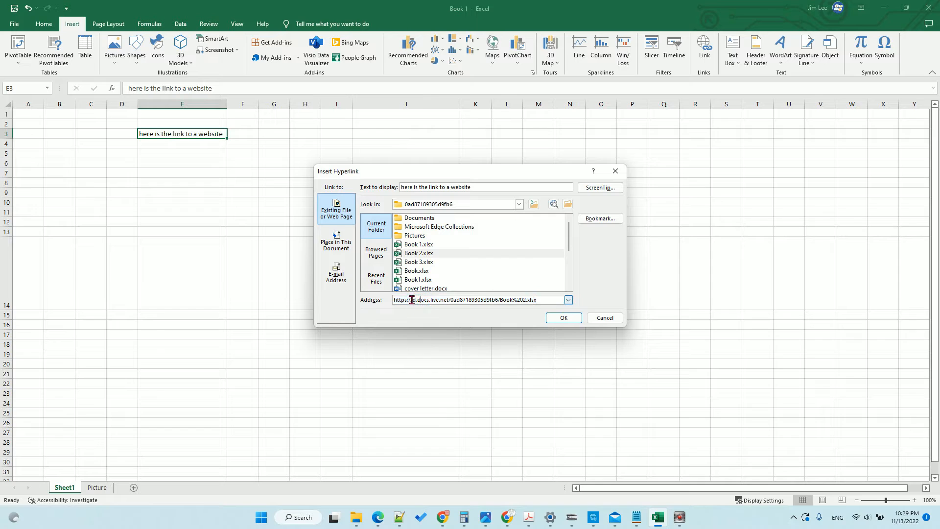
pyautogui.moveTo(412, 299); pyautogui.dragTo(568, 299)
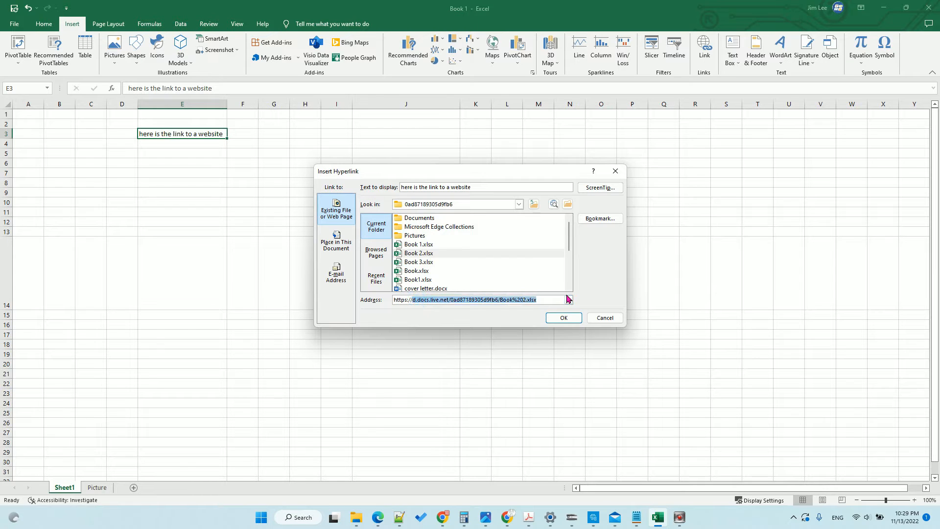
pyautogui.write('google.com')
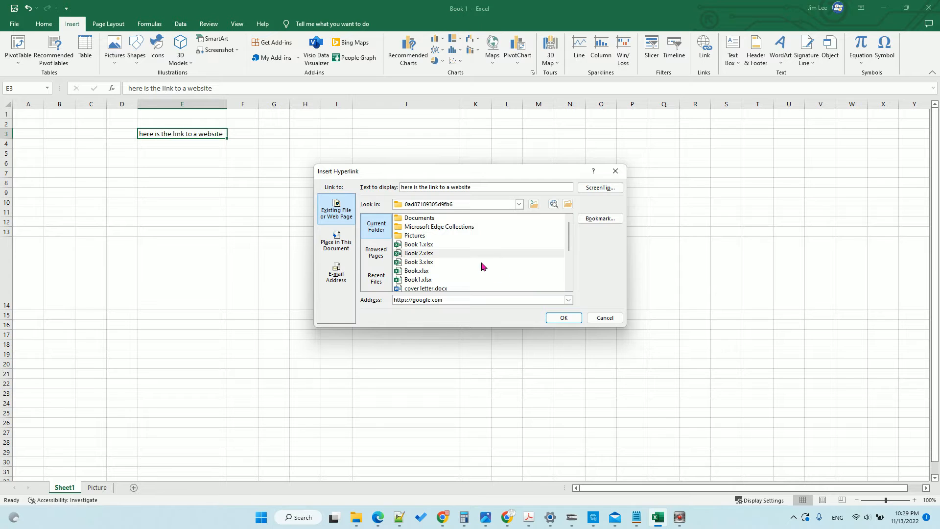
pyautogui.click(556, 316)
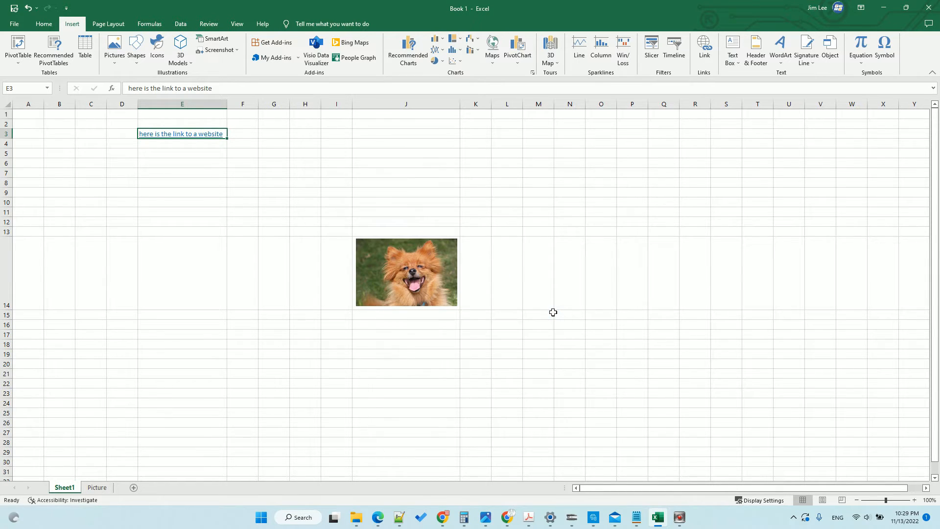
# Step: Test the website link in cell E3 by opening it in the browser, and return to the worksheet
pyautogui.click(191, 138)
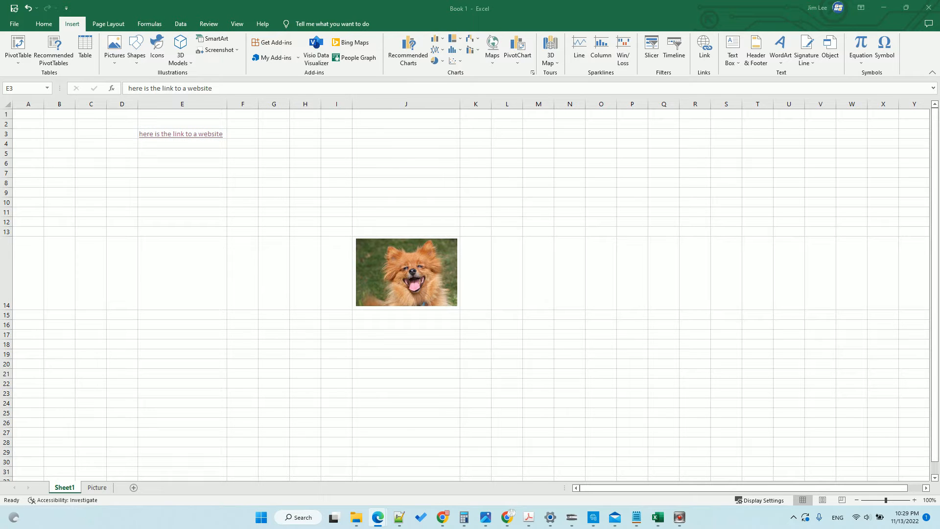
pyautogui.moveTo(0, 93); pyautogui.dragTo(434, 182)
pyautogui.click(542, 182)
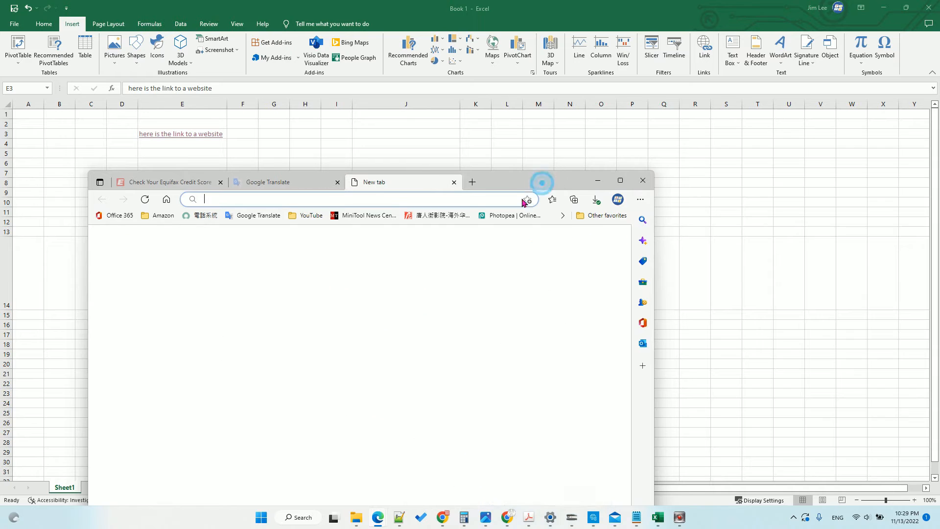
pyautogui.doubleClick(208, 134)
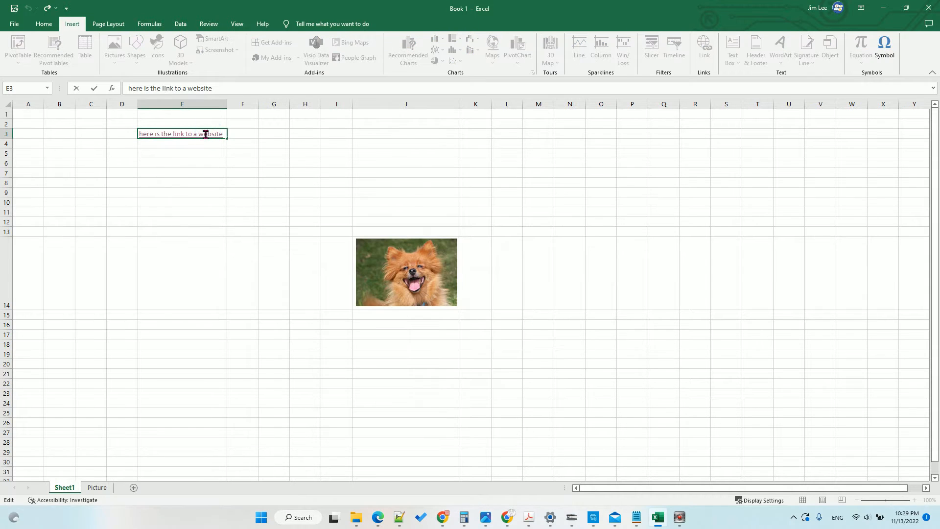
pyautogui.click(206, 133)
pyautogui.click(289, 162)
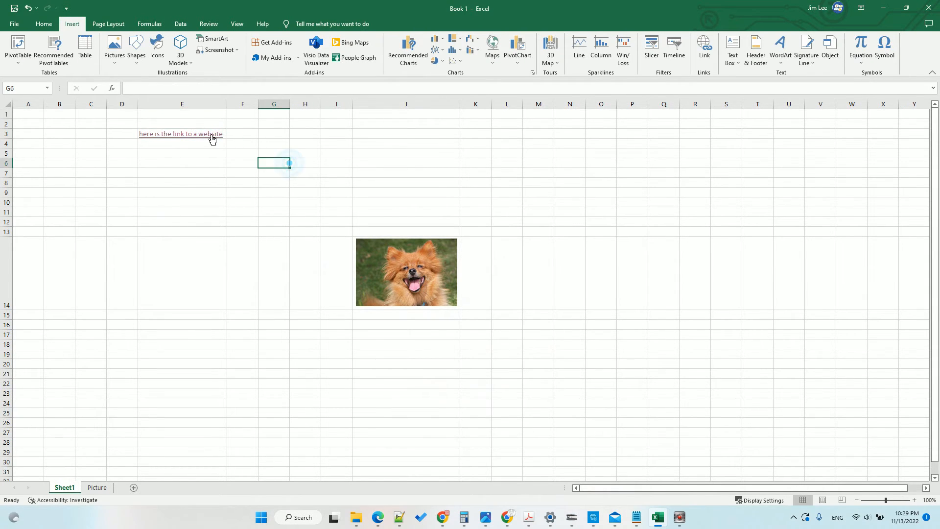
pyautogui.click(207, 135)
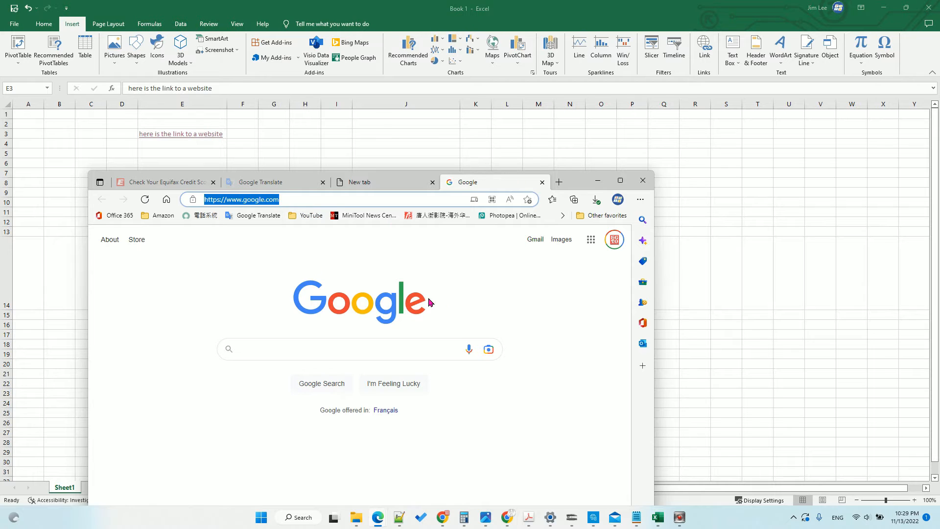
pyautogui.click(598, 180)
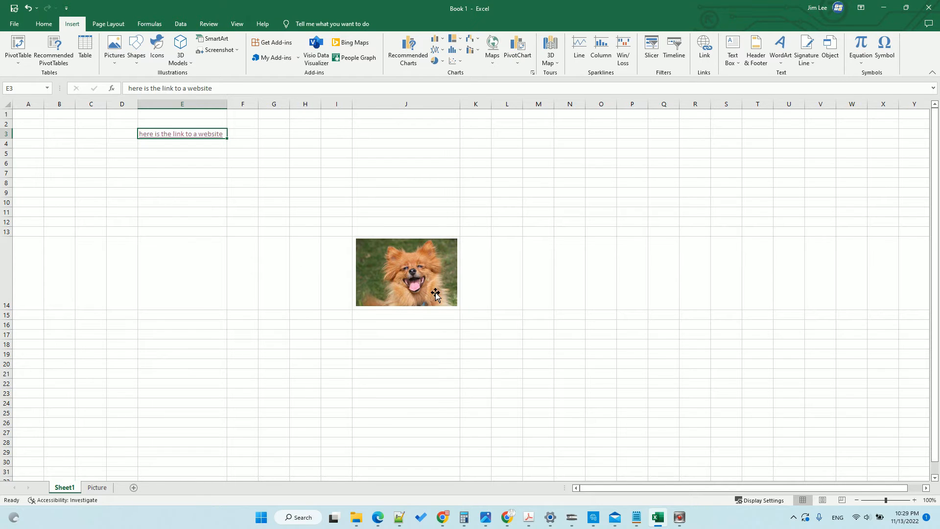
# Step: Enter "here is a link to a cell" in cell E5
pyautogui.click(182, 153)
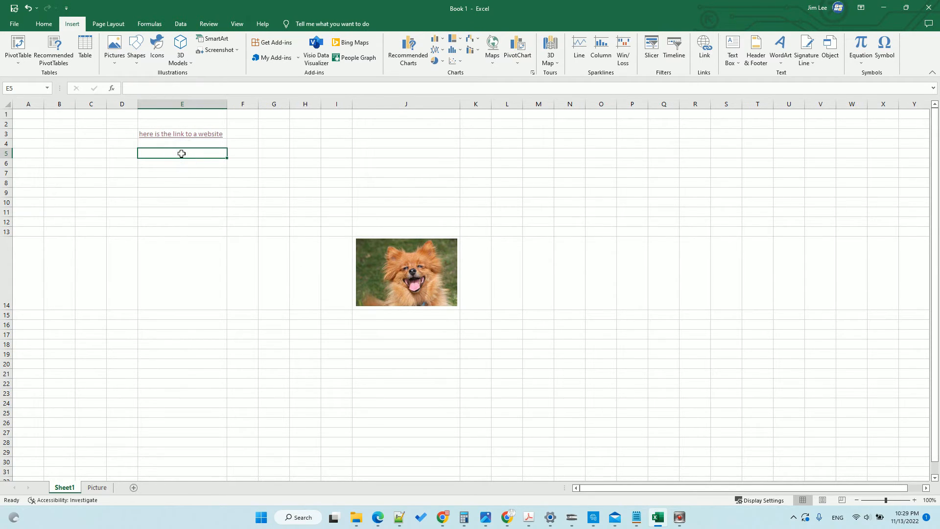
pyautogui.write('here')
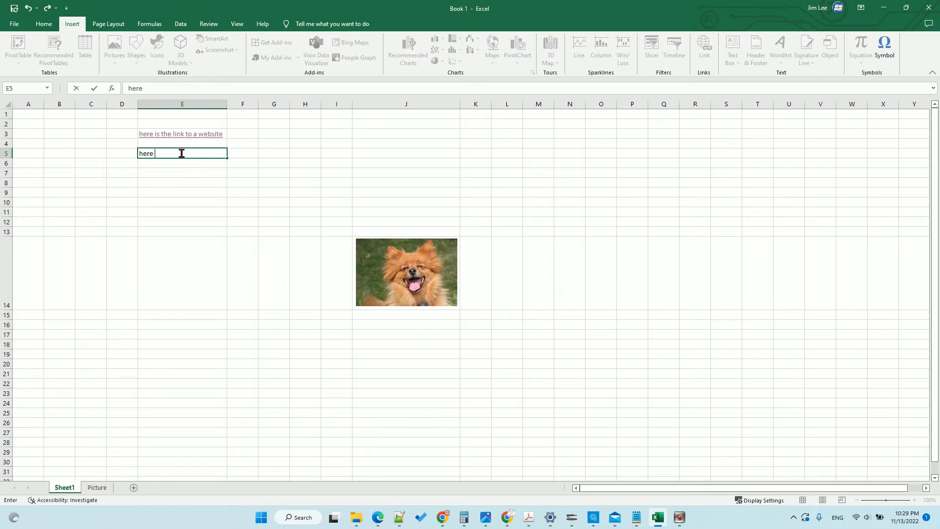
pyautogui.write(' is a link to a cell')
pyautogui.click(207, 192)
# Step: Insert a hyperlink on cell E5 to a place in this document: cell J14 on Sheet1
pyautogui.click(184, 152)
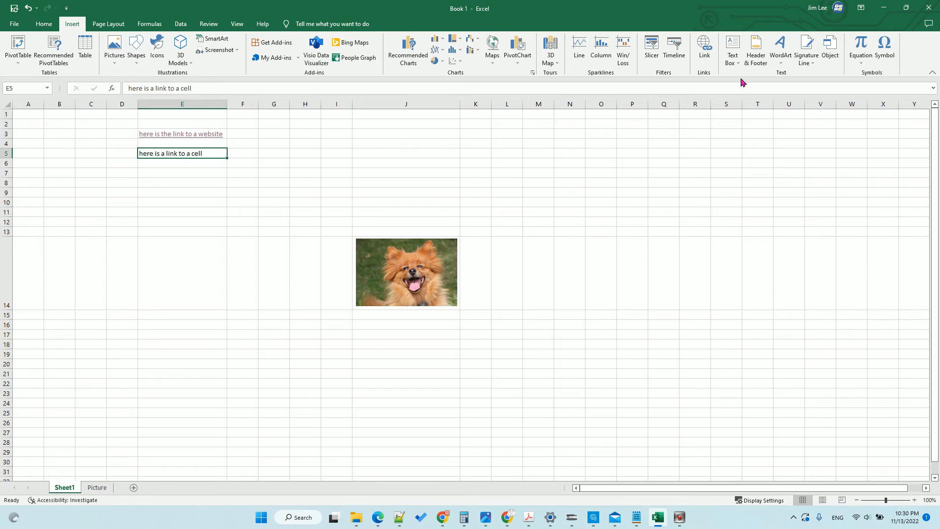
pyautogui.click(704, 54)
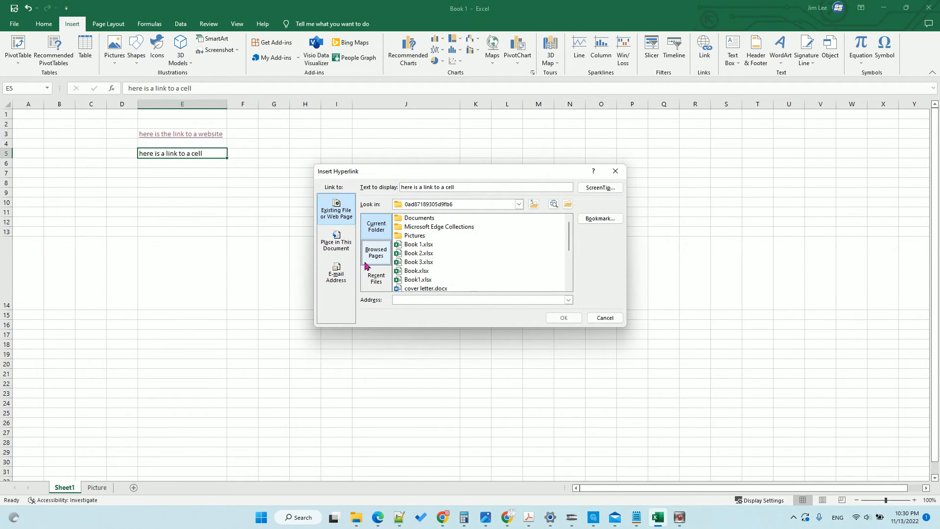
pyautogui.click(341, 252)
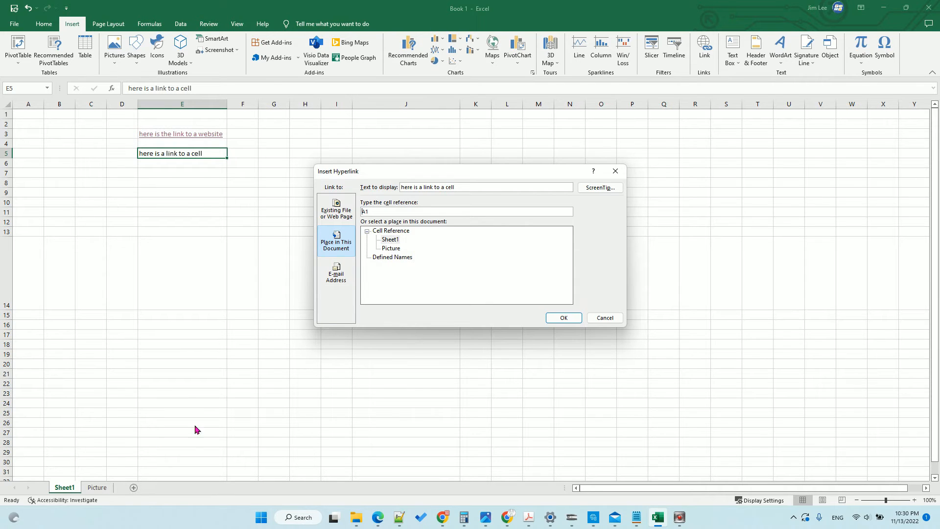
pyautogui.moveTo(449, 168); pyautogui.dragTo(405, 309)
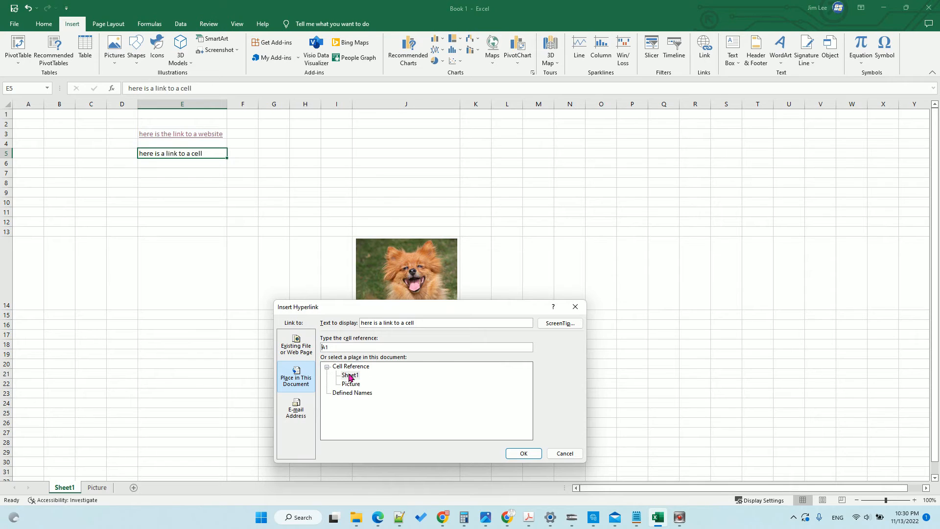
pyautogui.click(350, 375)
pyautogui.doubleClick(345, 344)
pyautogui.click(524, 454)
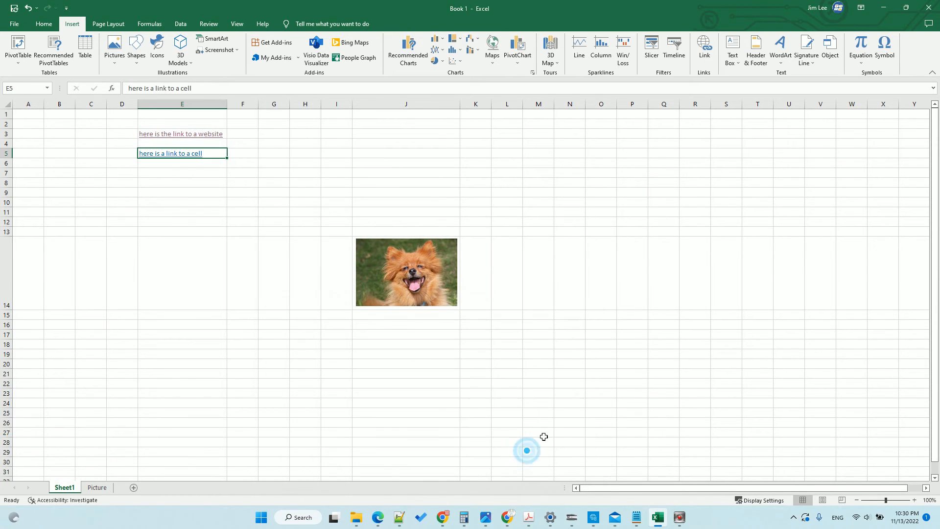
# Step: Follow the link in cell E5 to test it, view the Picture sheet and return to Sheet1
pyautogui.click(183, 158)
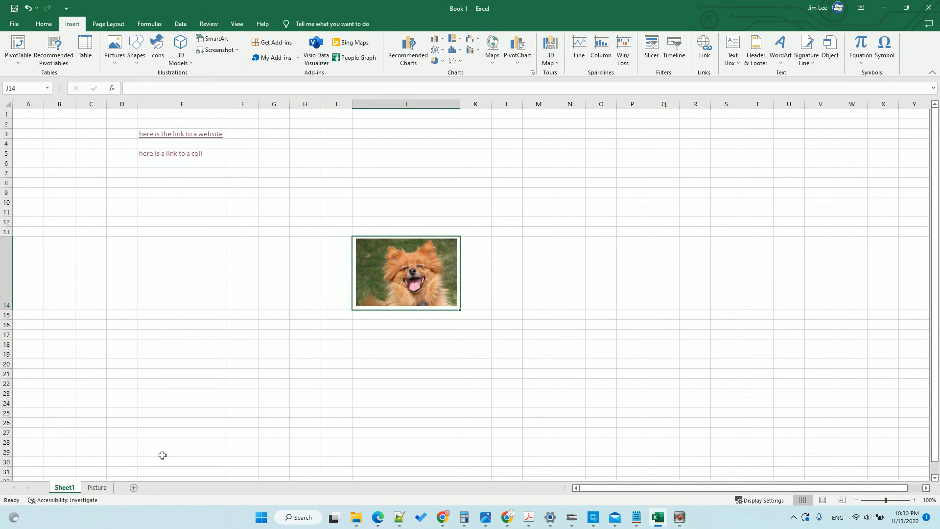
pyautogui.click(98, 488)
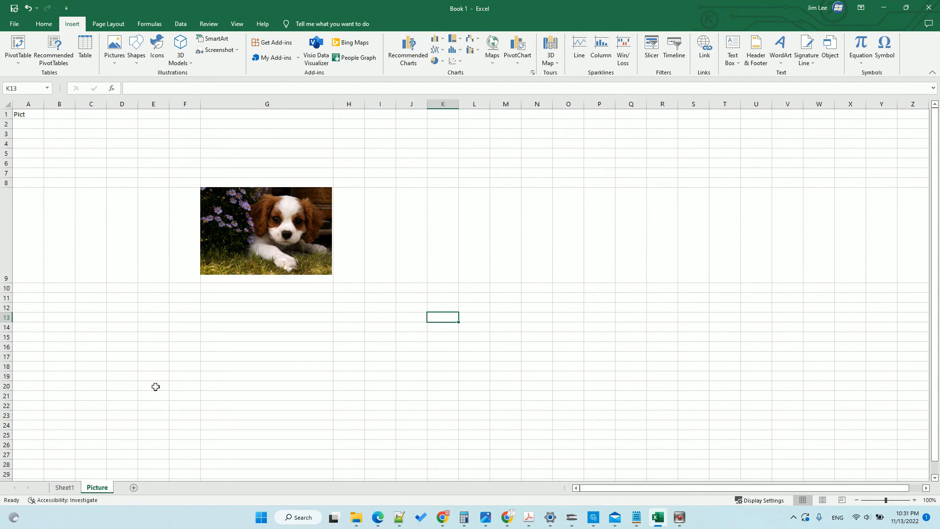
pyautogui.click(65, 488)
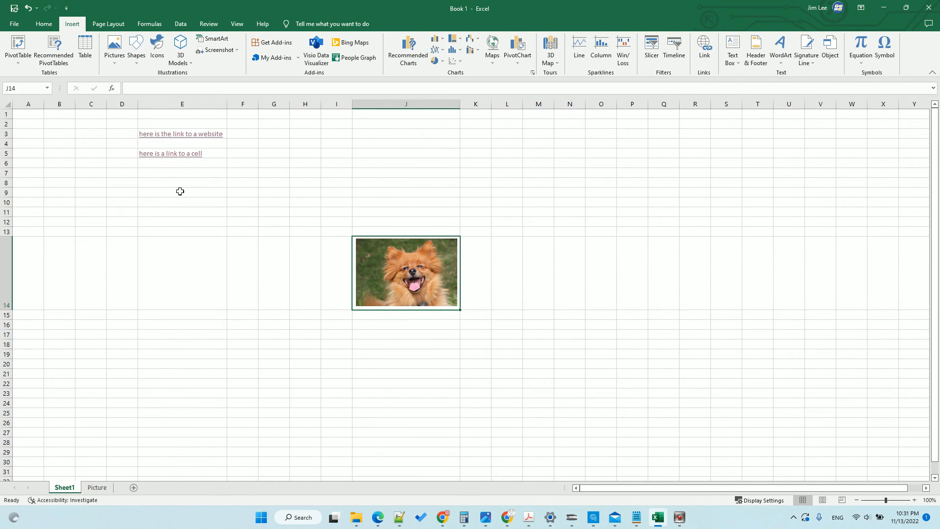
# Step: Enter "here is a link to another sheet" in cell E7 and autofit column E to the text
pyautogui.click(174, 174)
pyautogui.write('here is a link to another sheet')
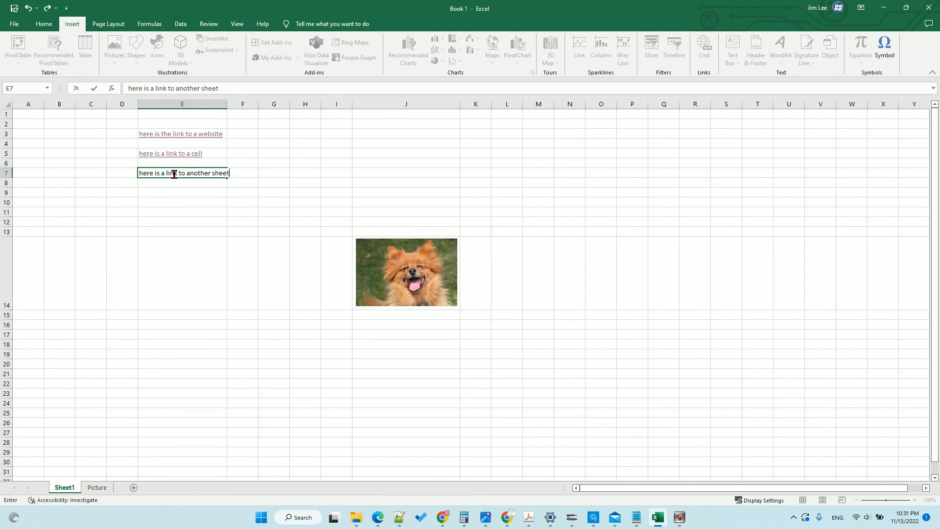
pyautogui.click(212, 210)
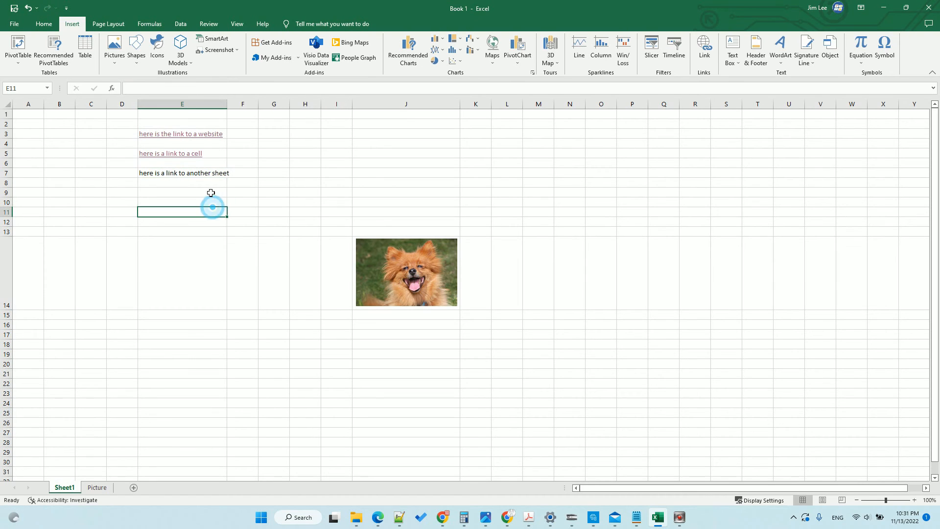
pyautogui.click(224, 105)
pyautogui.click(230, 104)
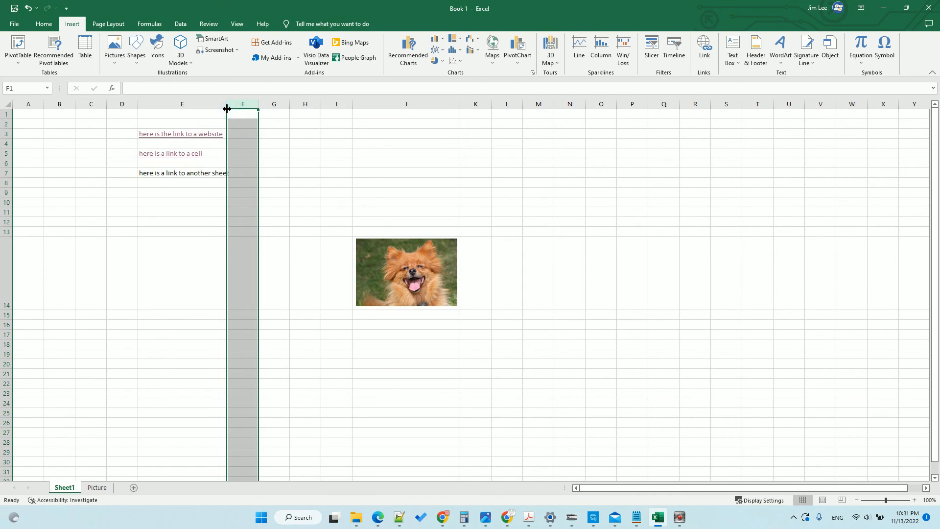
pyautogui.doubleClick(226, 106)
# Step: Insert a hyperlink on cell E7 to cell G9 of the Picture sheet, and follow it to test it
pyautogui.doubleClick(205, 174)
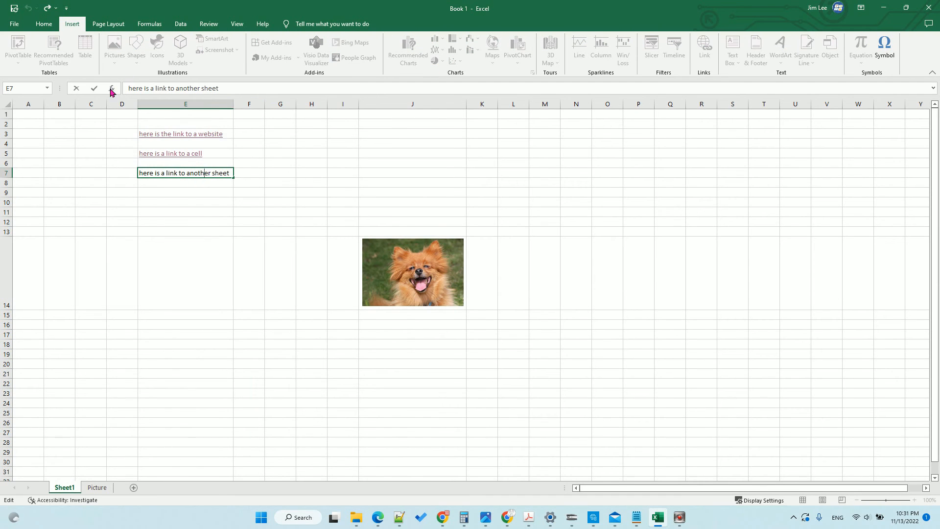
pyautogui.click(263, 182)
pyautogui.click(218, 174)
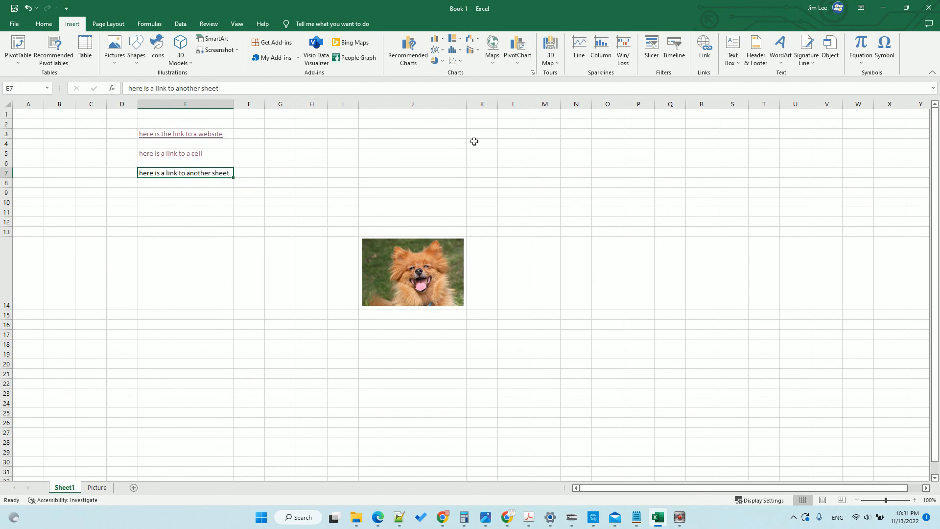
pyautogui.click(708, 58)
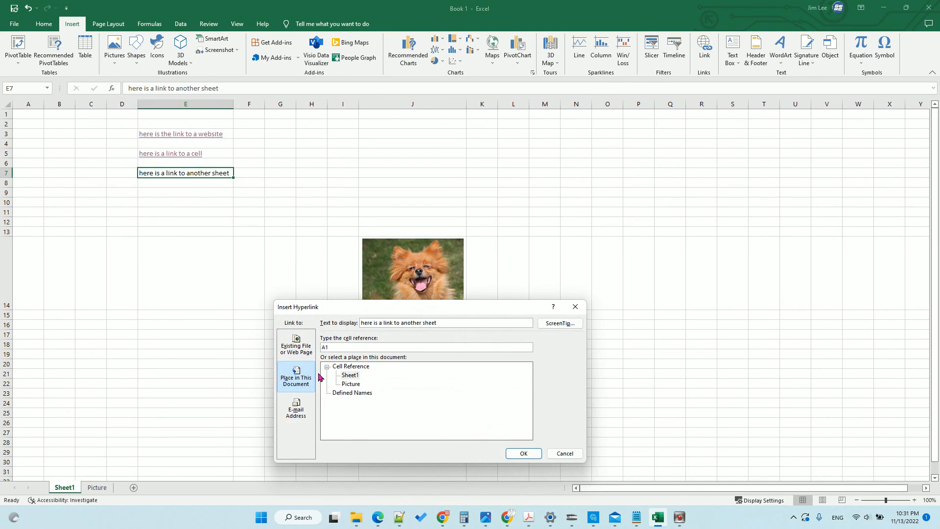
pyautogui.click(350, 383)
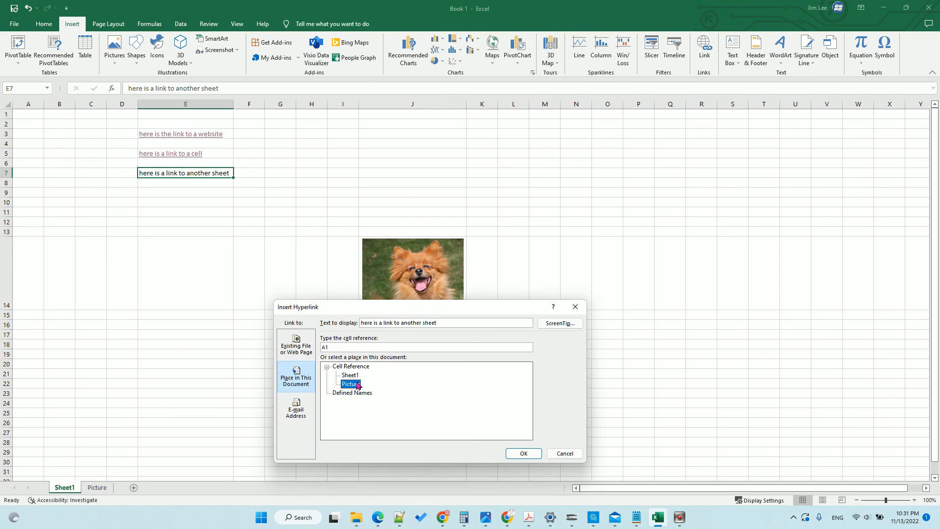
pyautogui.doubleClick(350, 346)
pyautogui.write('g9')
pyautogui.click(523, 453)
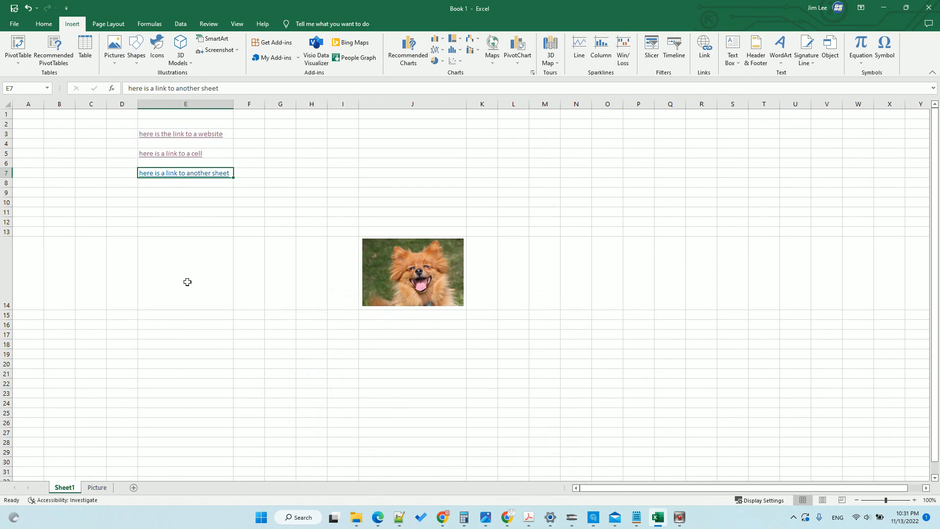
pyautogui.click(194, 174)
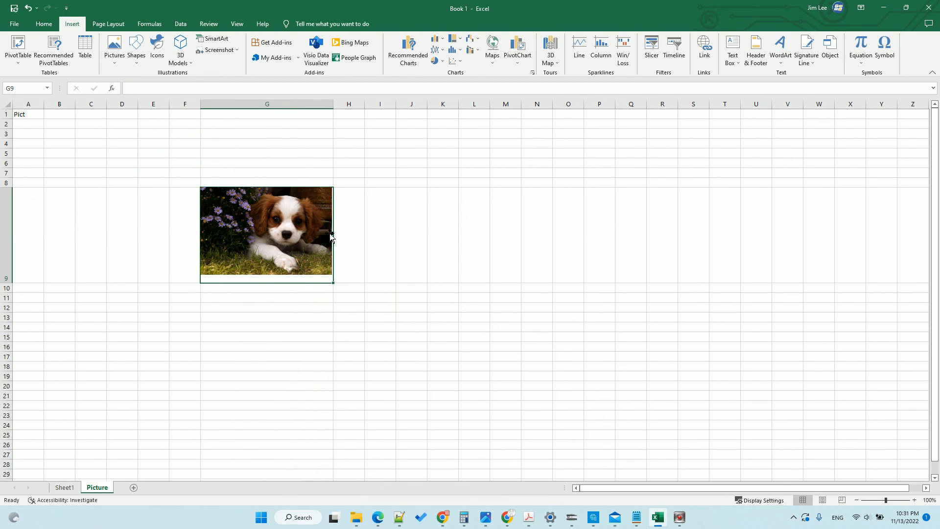